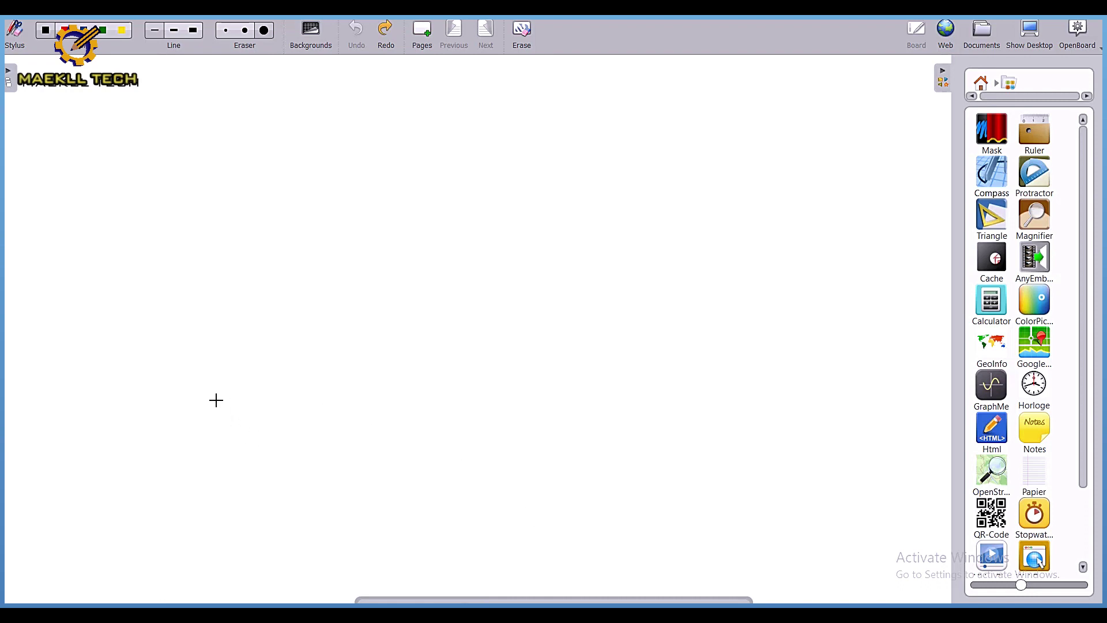
# - Draw a long black horizontal line across the page with a short vertical tick near its left end
pyautogui.moveTo(235, 349); pyautogui.dragTo(875, 349)
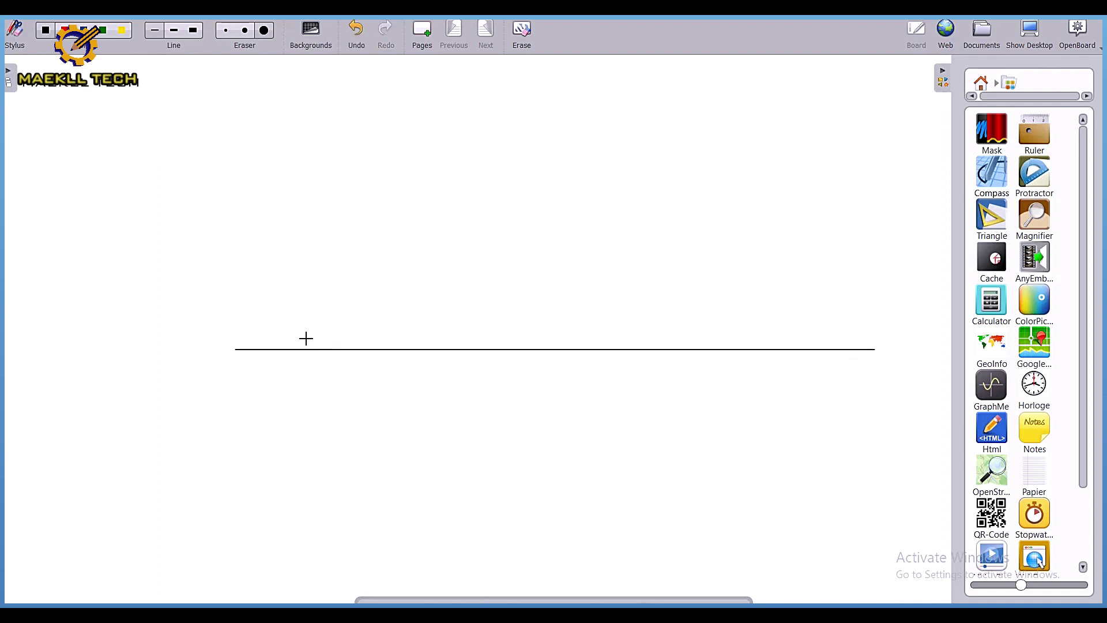
pyautogui.moveTo(296, 337); pyautogui.dragTo(295, 370)
# - Add the text label "A" under the tick and place it just below the line
pyautogui.click(290, 385)
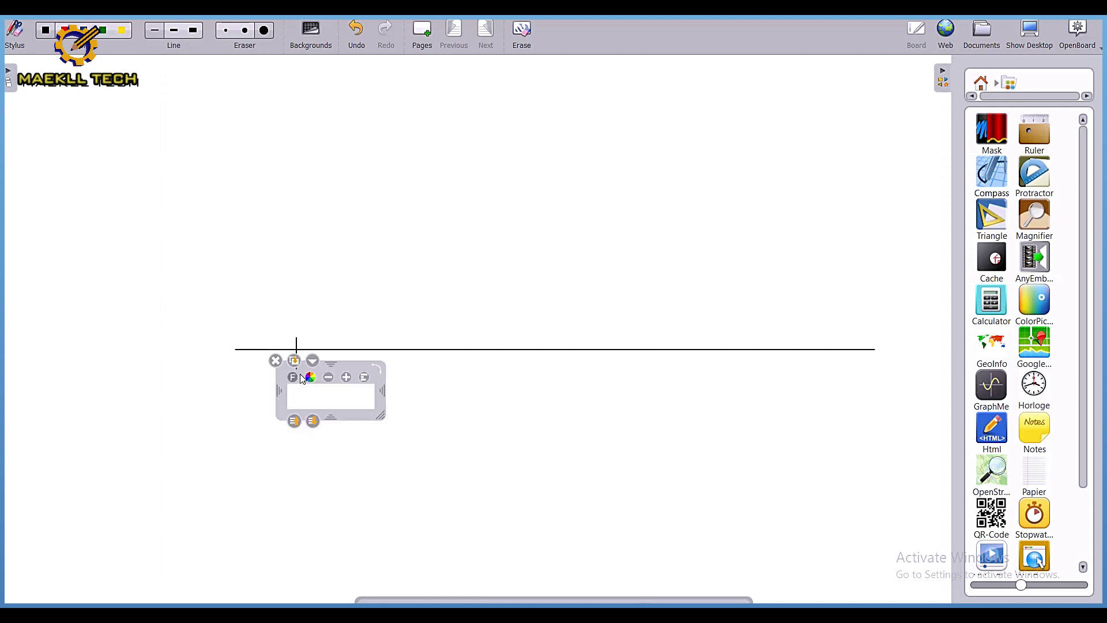
pyautogui.write('A')
pyautogui.click(426, 394)
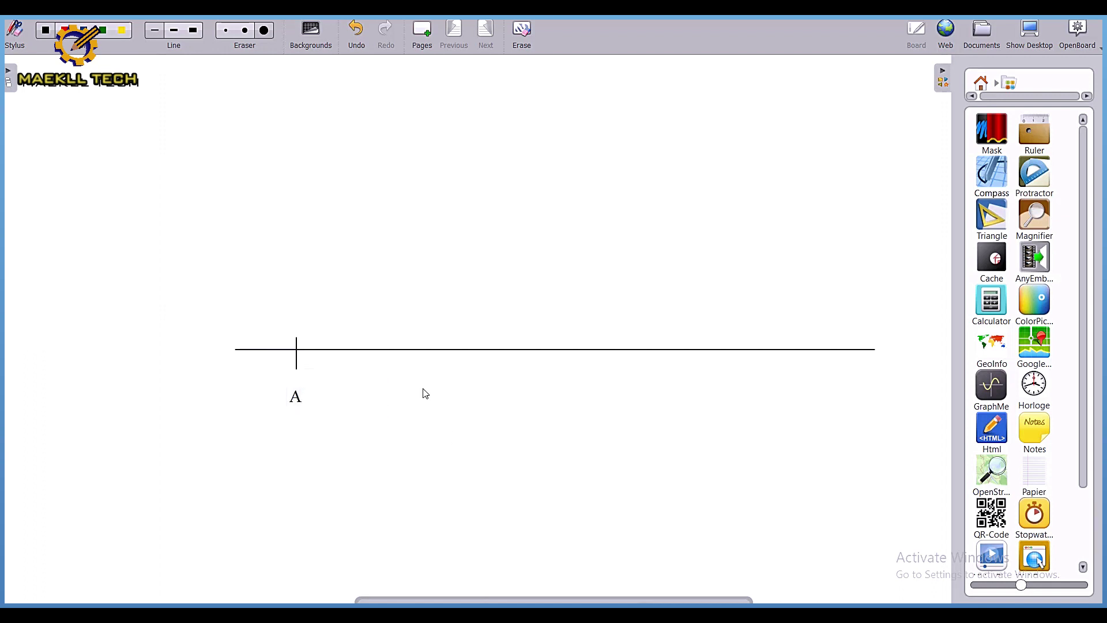
pyautogui.click(299, 402)
pyautogui.moveTo(341, 361); pyautogui.dragTo(343, 353)
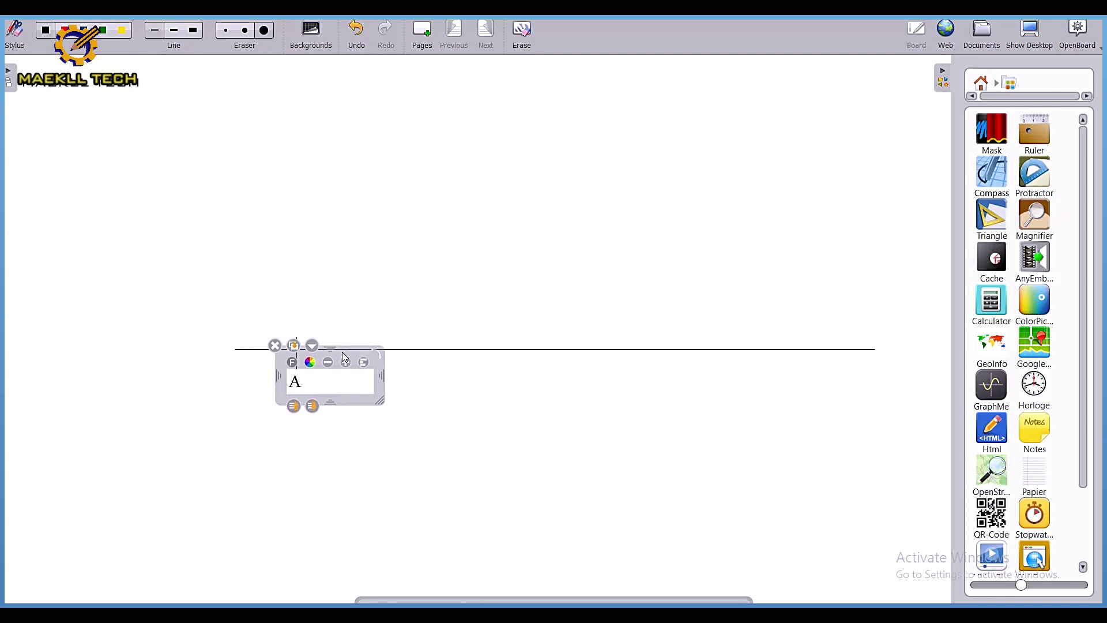
pyautogui.click(456, 397)
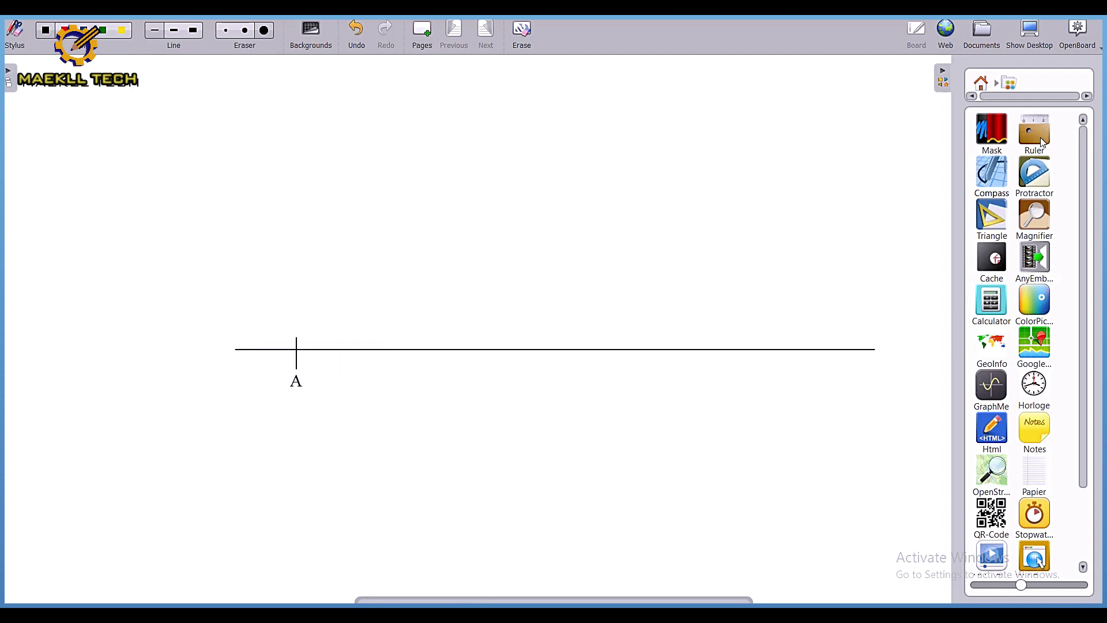
# - Align a ruler's zero with A, draw a second vertical tick at 10 cm, and move the ruler below the line
pyautogui.moveTo(1044, 143); pyautogui.dragTo(521, 378)
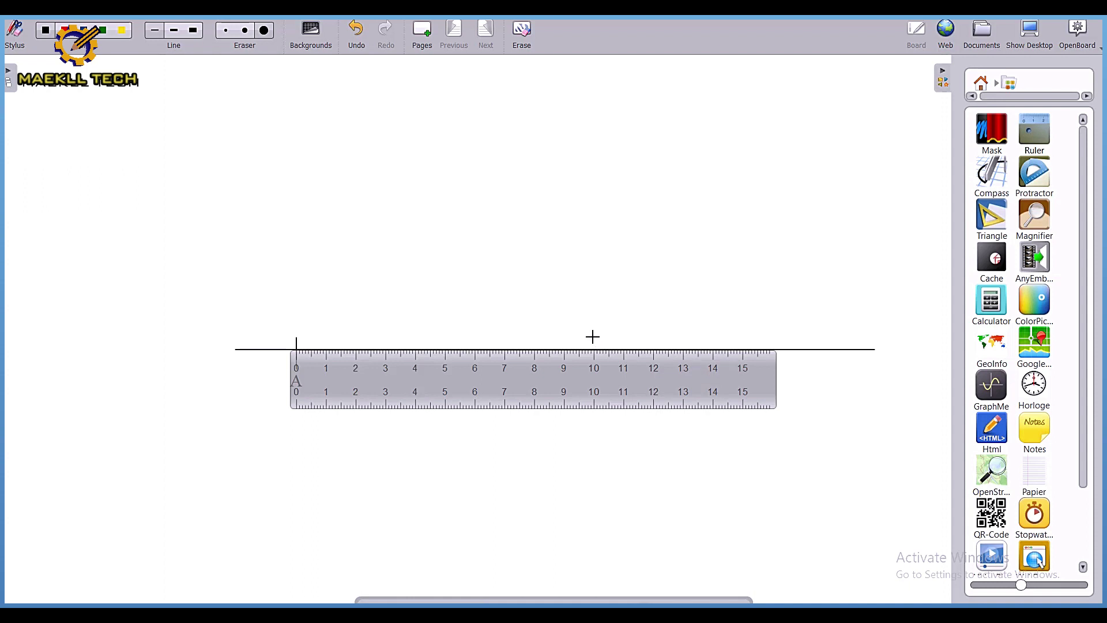
pyautogui.moveTo(596, 336); pyautogui.dragTo(596, 350)
pyautogui.moveTo(494, 366); pyautogui.dragTo(510, 466)
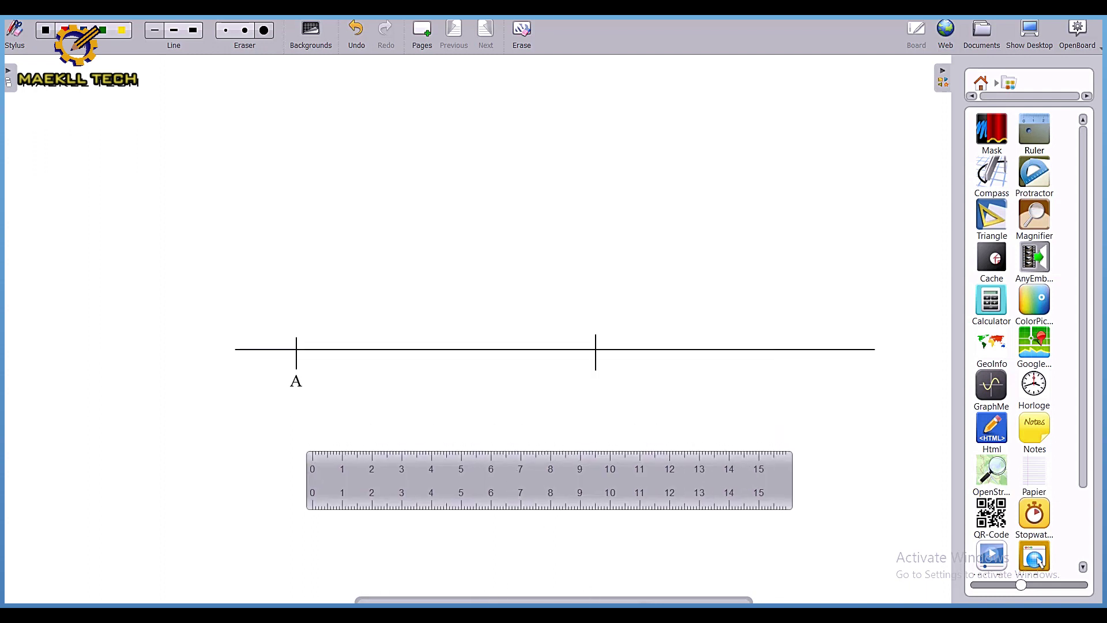
# - Label the second tick "B" just below the line and remove the ruler from the page
pyautogui.click(598, 386)
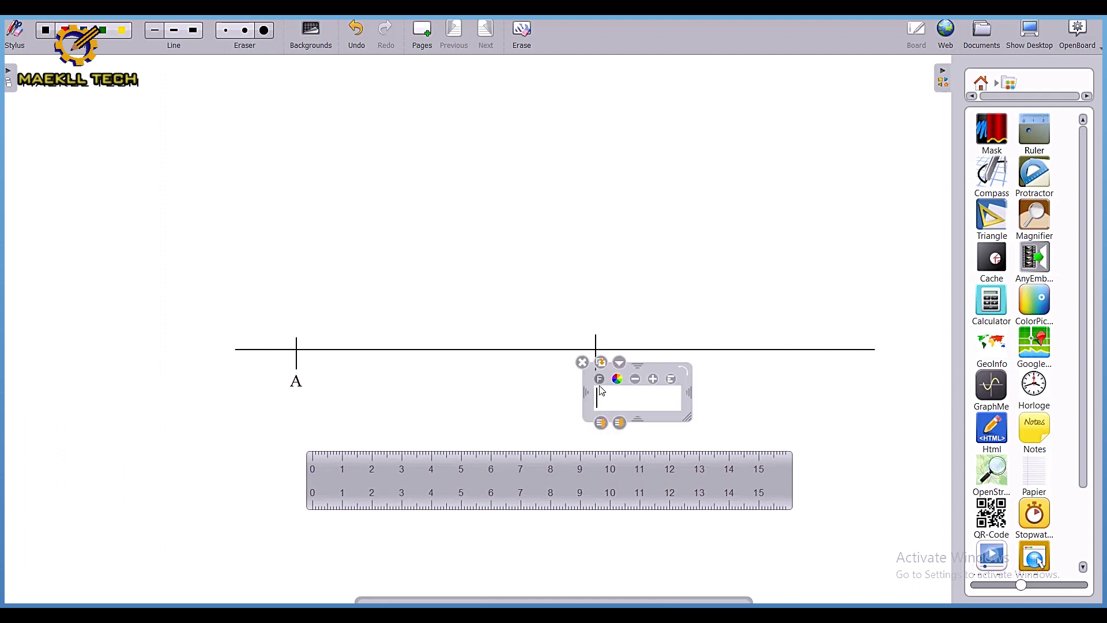
pyautogui.write('B')
pyautogui.moveTo(666, 368); pyautogui.dragTo(659, 348)
pyautogui.click(725, 375)
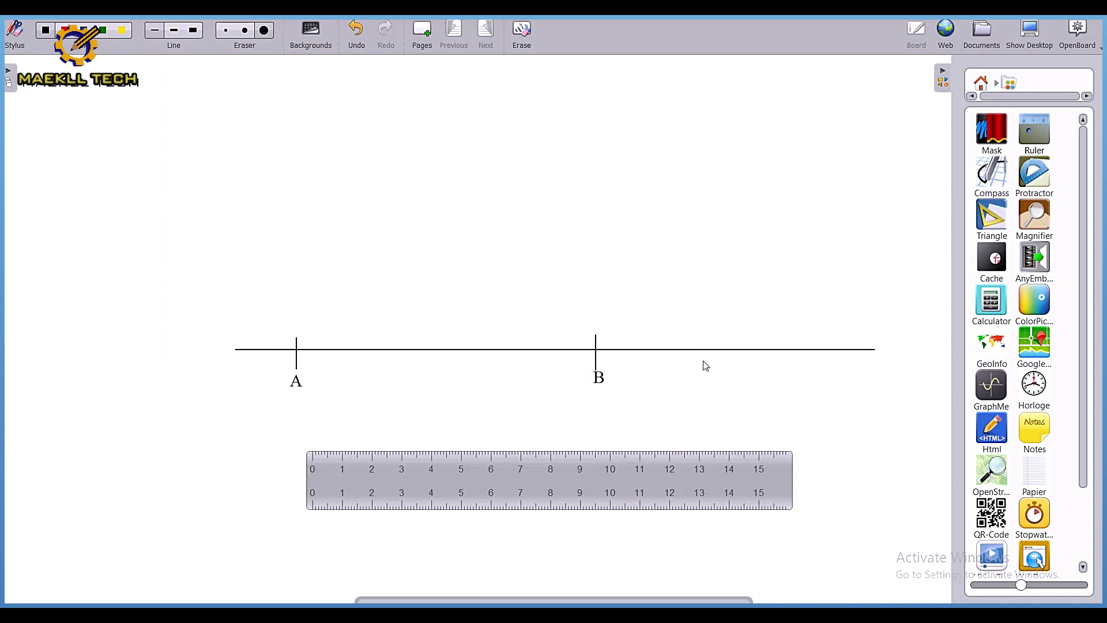
pyautogui.moveTo(663, 464)
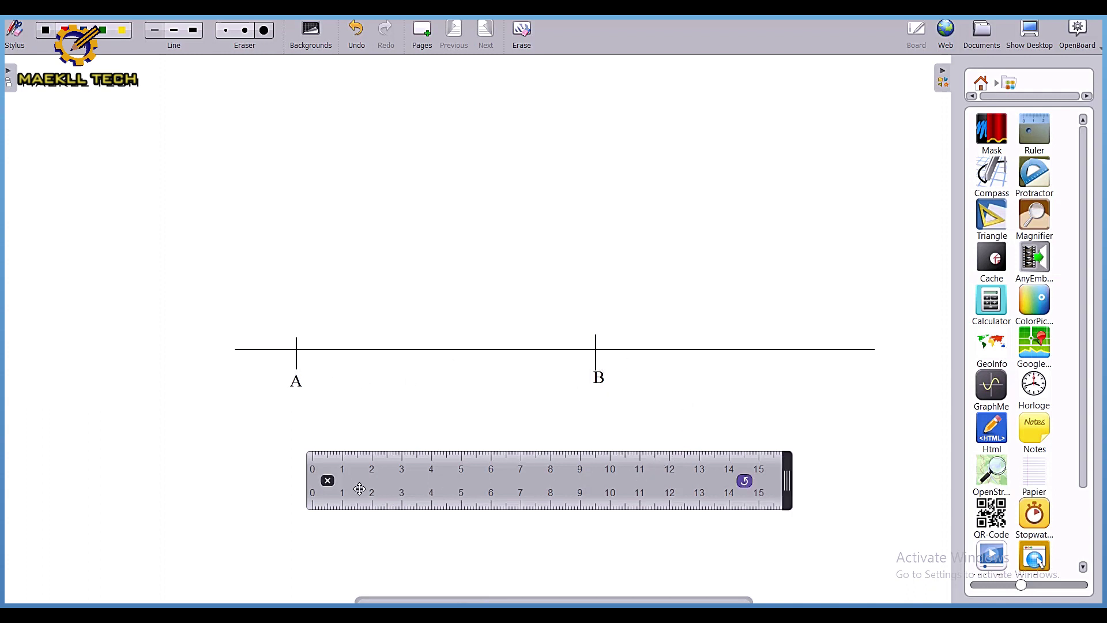
pyautogui.click(327, 480)
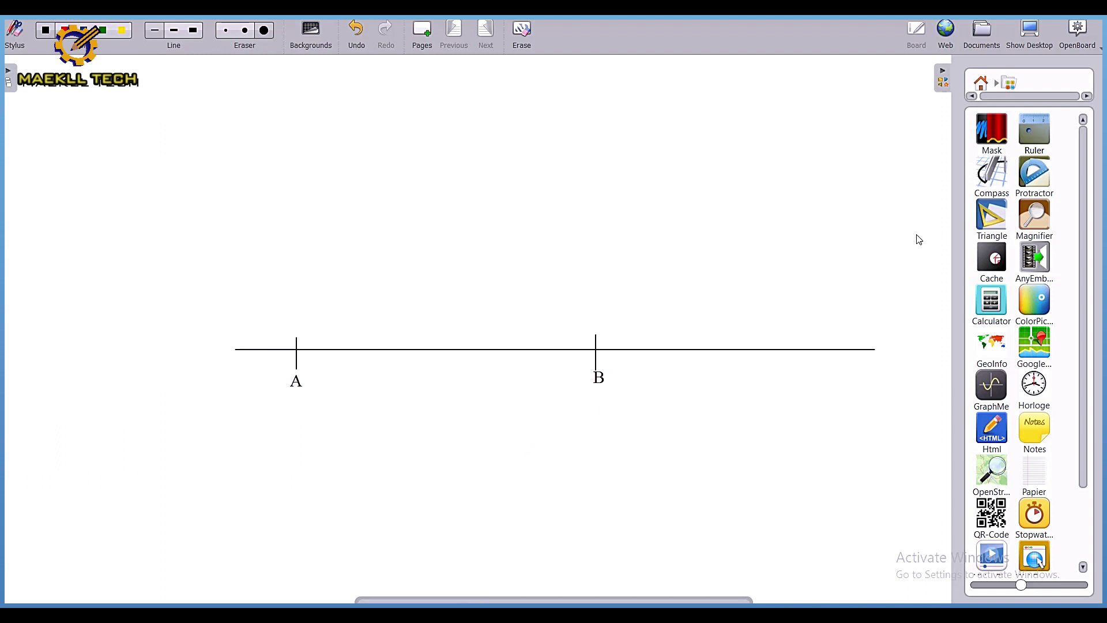
# - Add a compass, open it to about 7.6 cm, switch the pen to red and place the needle on A
pyautogui.moveTo(995, 185); pyautogui.dragTo(705, 247)
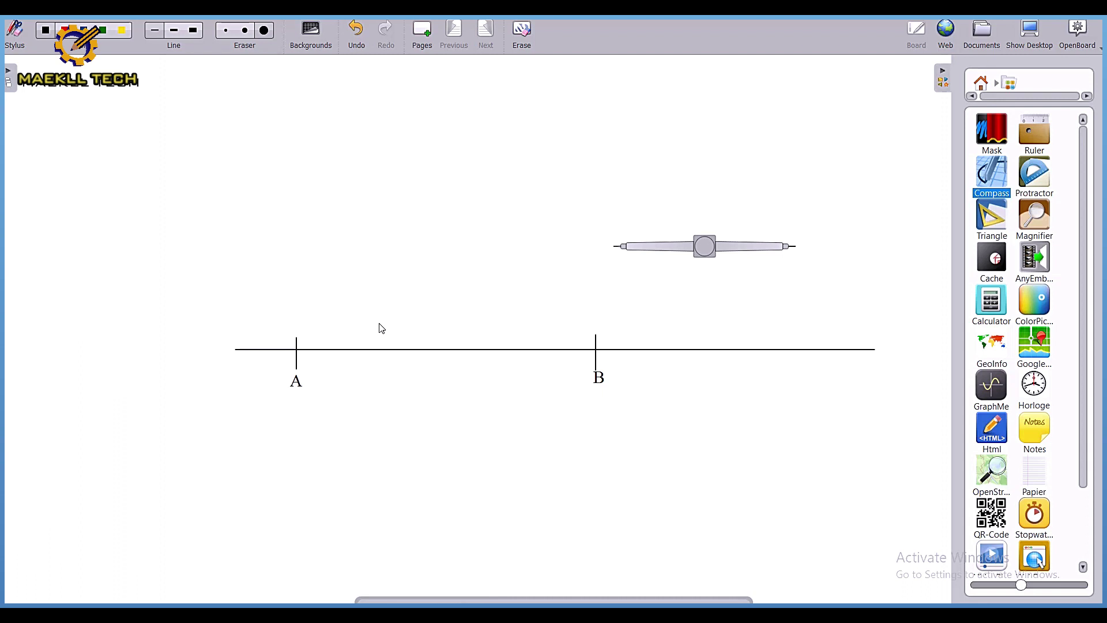
pyautogui.moveTo(704, 245)
pyautogui.moveTo(775, 246); pyautogui.dragTo(819, 240)
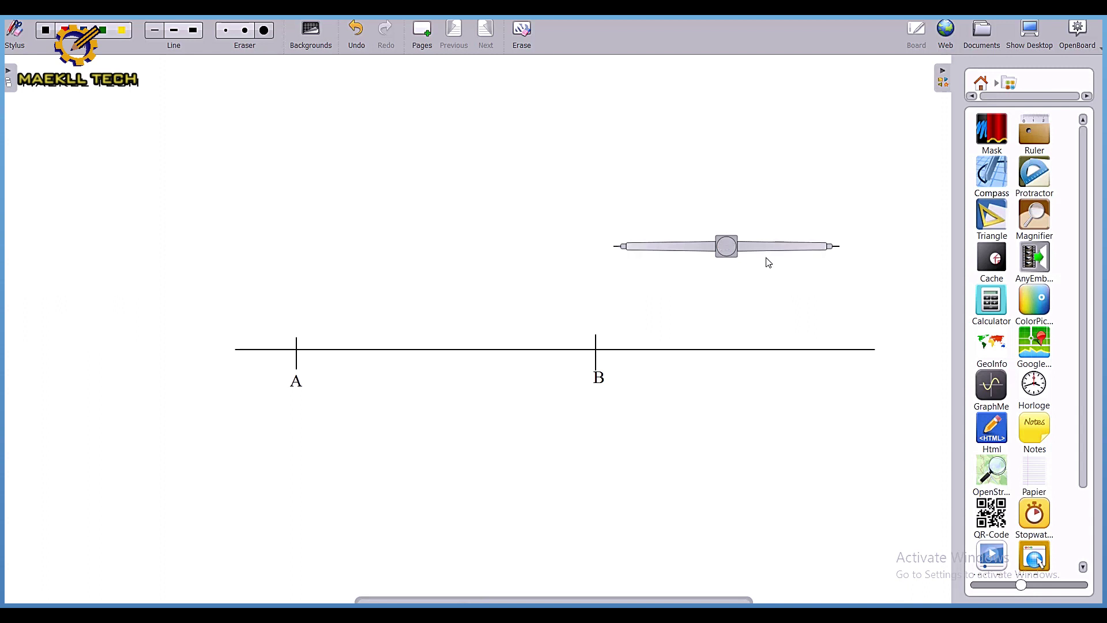
pyautogui.moveTo(776, 246)
pyautogui.click(65, 30)
pyautogui.moveTo(750, 246); pyautogui.dragTo(443, 347)
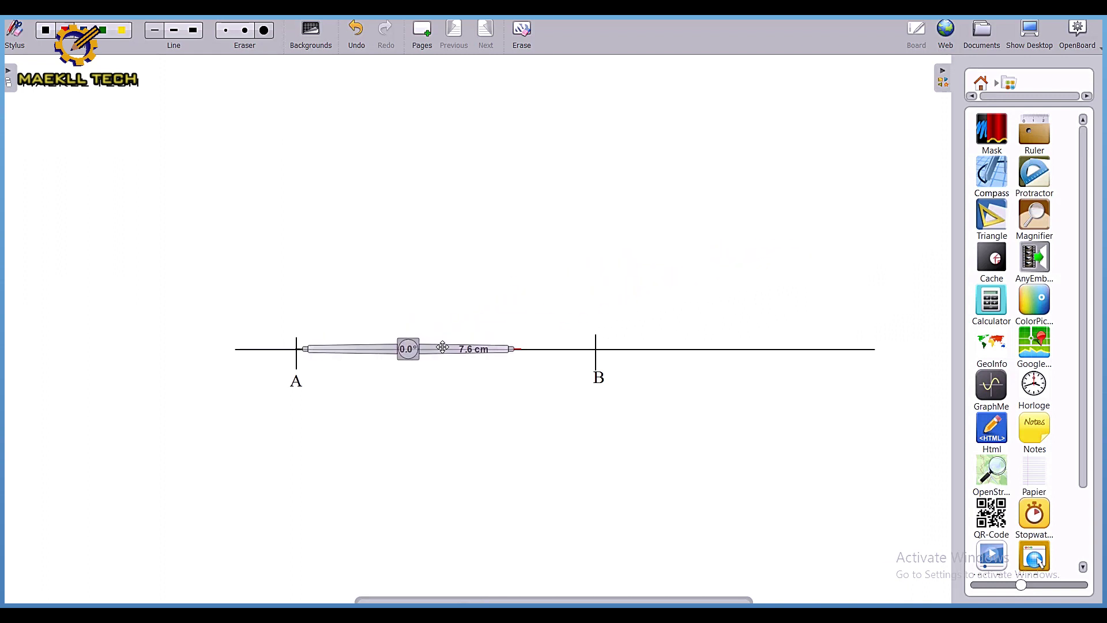
# - Draw red compass arcs centred on A, one above and one below the horizontal line
pyautogui.moveTo(408, 349)
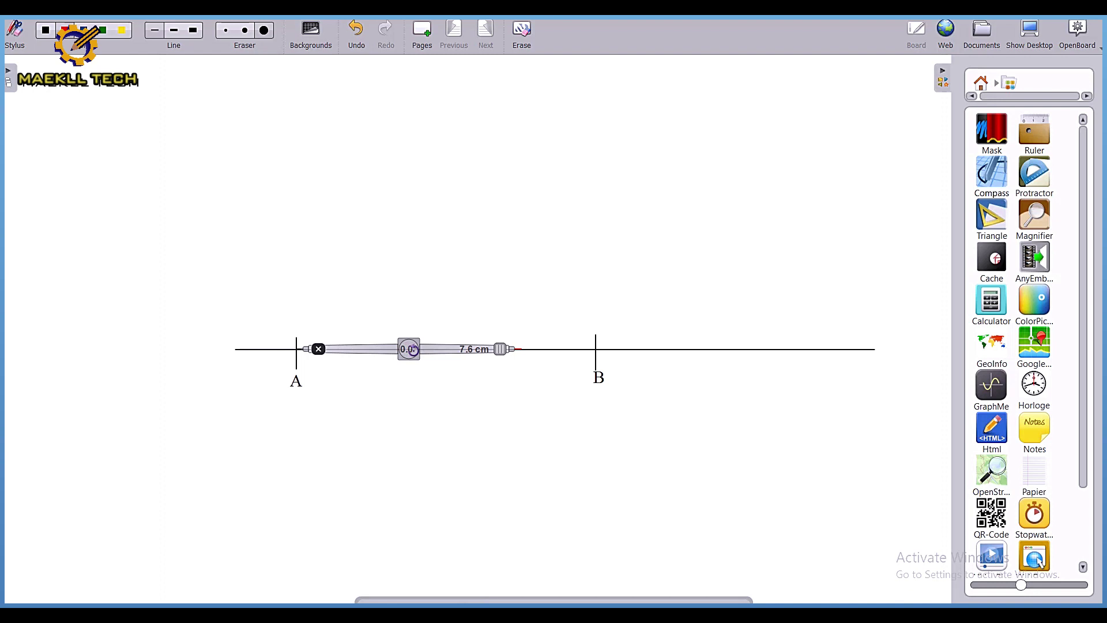
pyautogui.moveTo(413, 349); pyautogui.dragTo(344, 247)
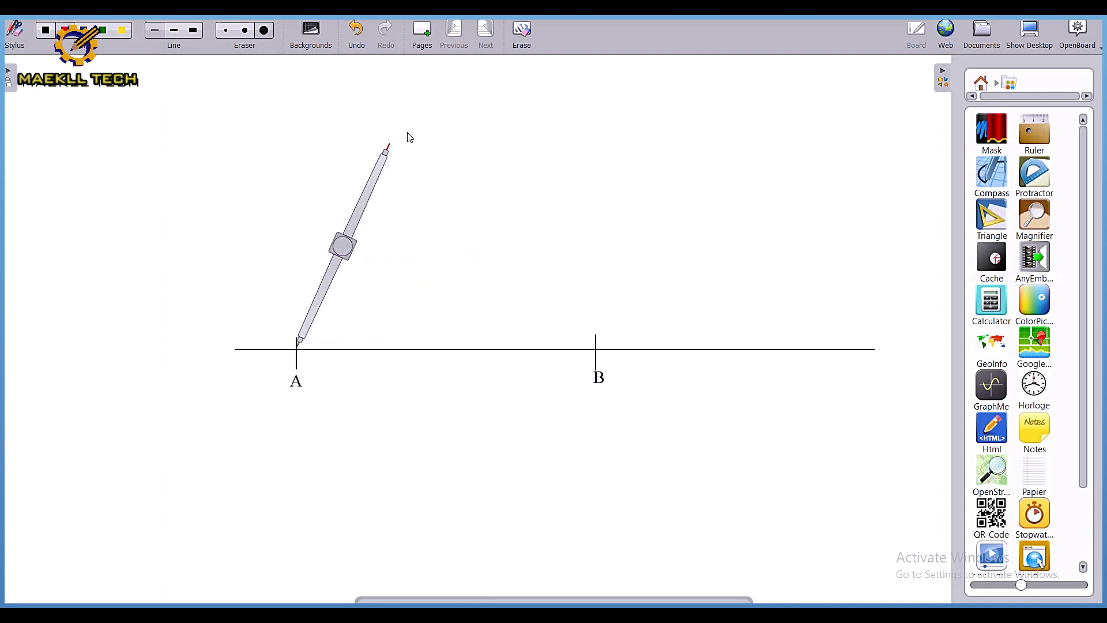
pyautogui.moveTo(385, 150); pyautogui.dragTo(492, 241)
pyautogui.moveTo(408, 265)
pyautogui.mouseDown()
pyautogui.moveTo(427, 399)
pyautogui.moveTo(495, 452)
pyautogui.moveTo(348, 567)
pyautogui.mouseUp()
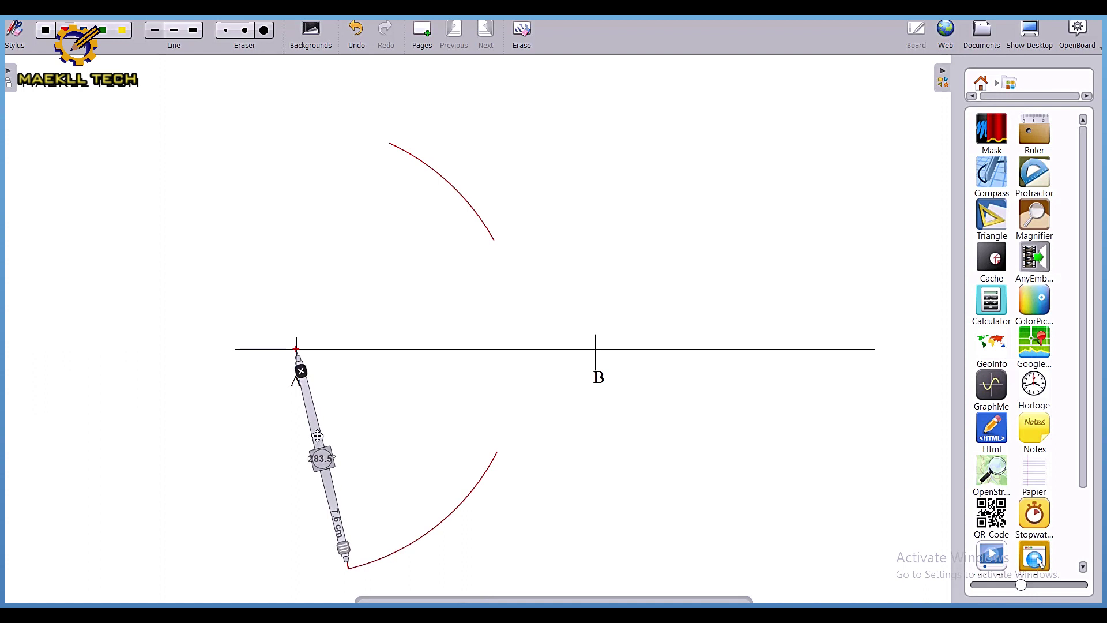
# - Draw compass arcs centred on B across the lower and upper arcs with the same radius, and set the compass aside
pyautogui.moveTo(315, 437); pyautogui.dragTo(616, 437)
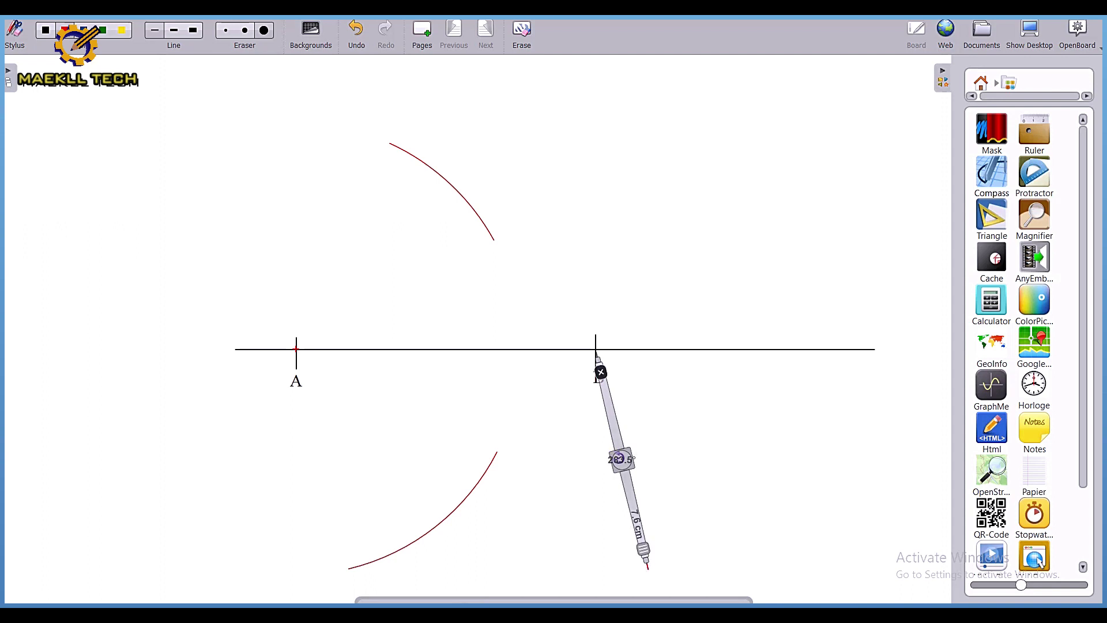
pyautogui.moveTo(614, 450)
pyautogui.mouseDown()
pyautogui.moveTo(527, 441)
pyautogui.moveTo(499, 481)
pyautogui.mouseUp()
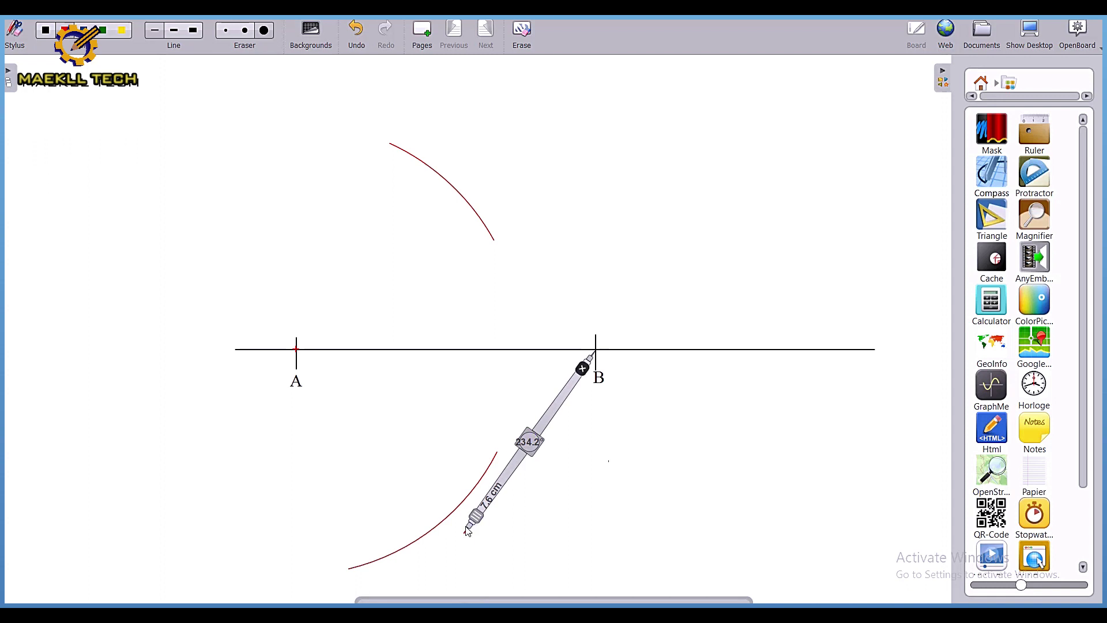
pyautogui.moveTo(469, 524); pyautogui.dragTo(433, 457)
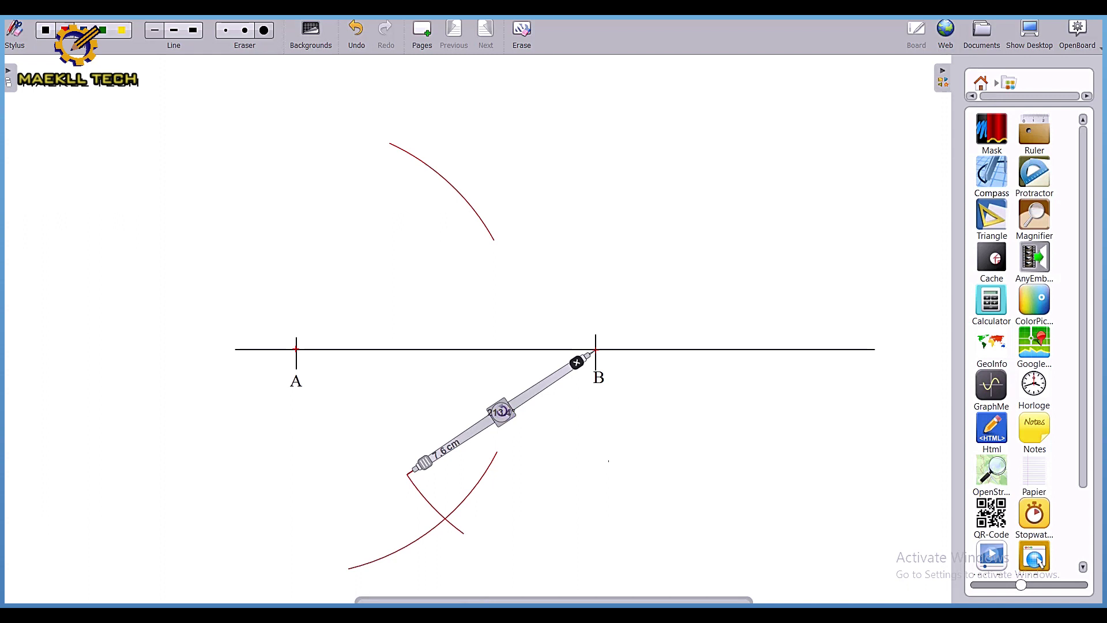
pyautogui.moveTo(502, 412)
pyautogui.mouseDown()
pyautogui.moveTo(487, 370)
pyautogui.moveTo(512, 273)
pyautogui.mouseUp()
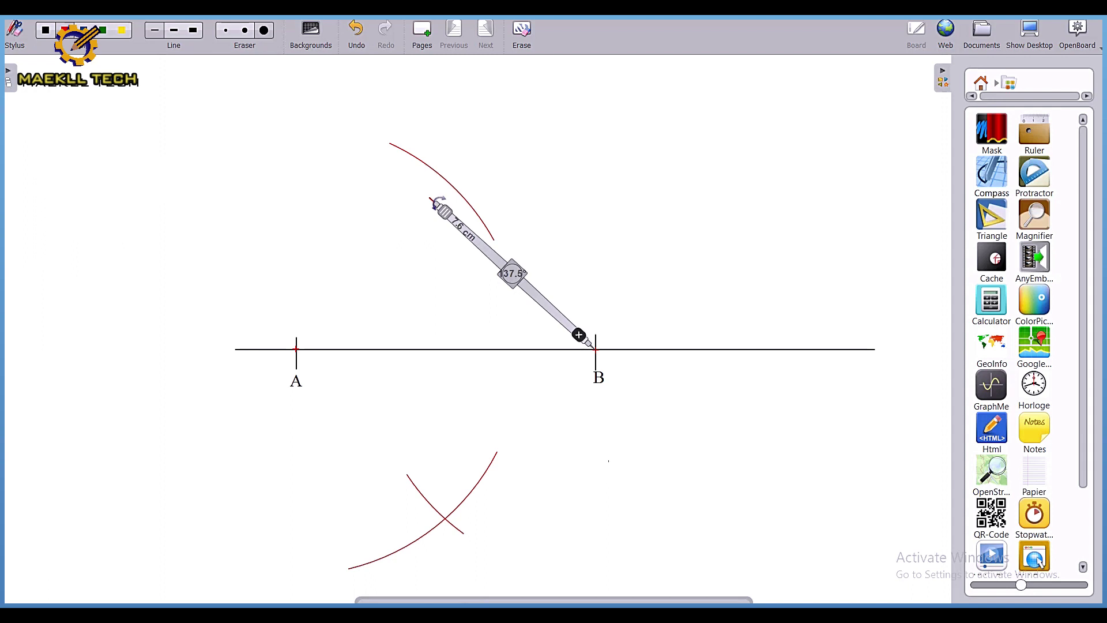
pyautogui.moveTo(436, 203); pyautogui.dragTo(516, 146)
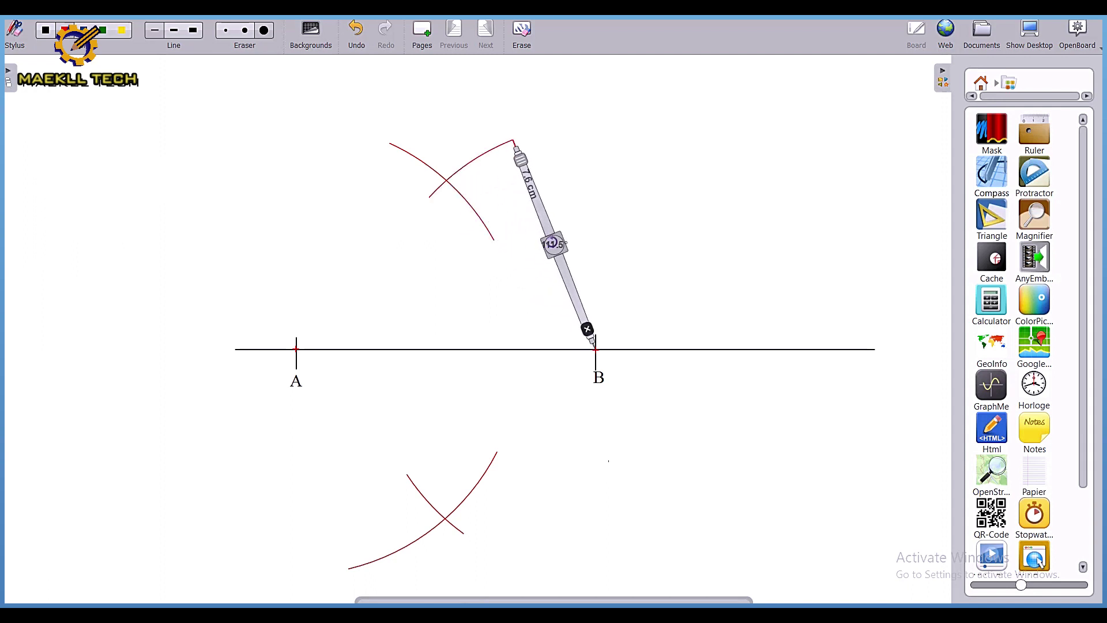
pyautogui.moveTo(544, 212); pyautogui.dragTo(720, 194)
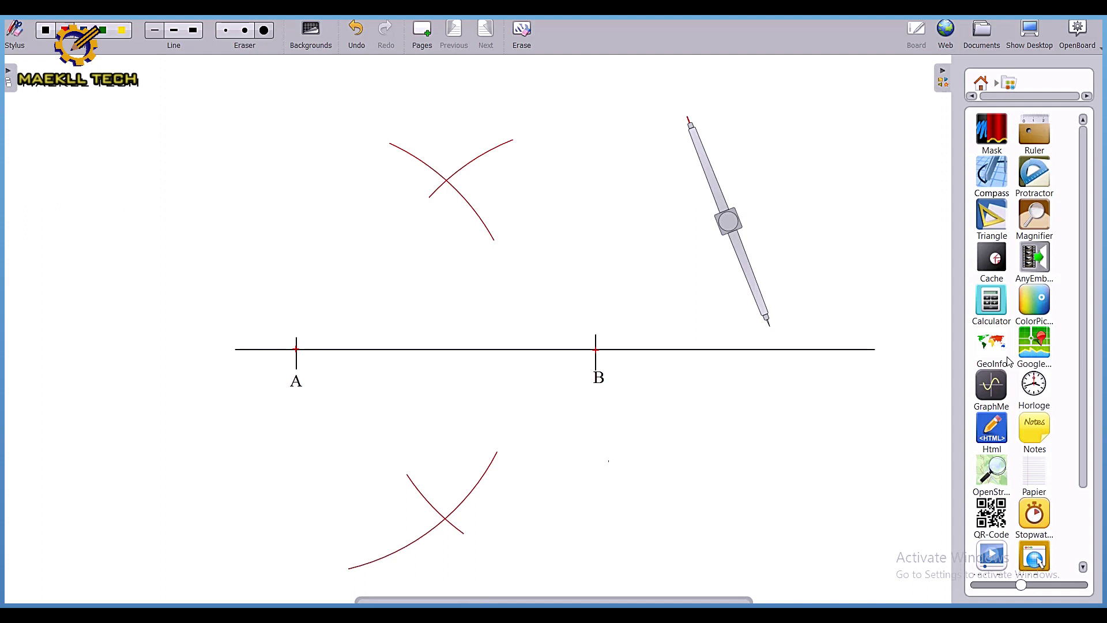
# - Stand a ruler vertically against both arc intersections, draw a black line through them along its edge, and move the ruler aside
pyautogui.moveTo(1032, 137); pyautogui.dragTo(898, 248)
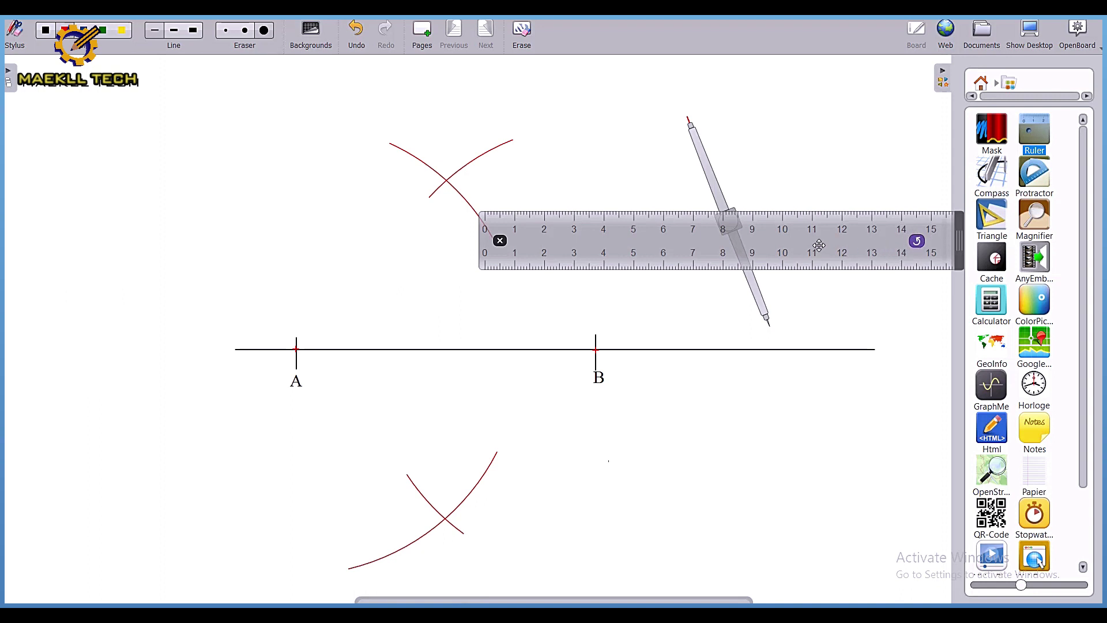
pyautogui.moveTo(818, 245); pyautogui.dragTo(609, 217)
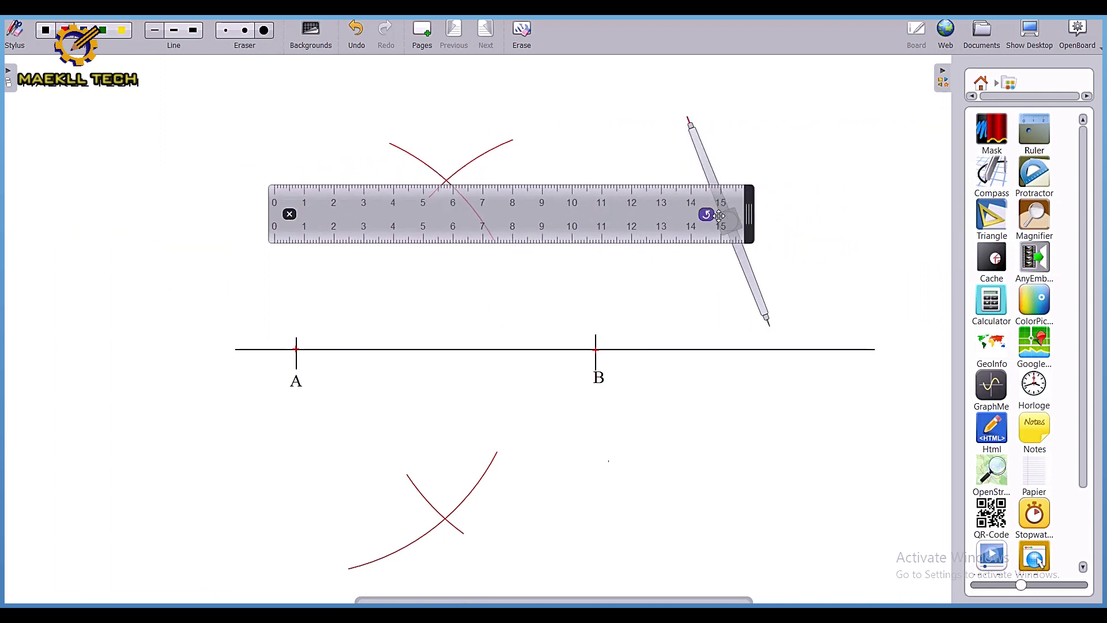
pyautogui.moveTo(706, 214); pyautogui.dragTo(474, 512)
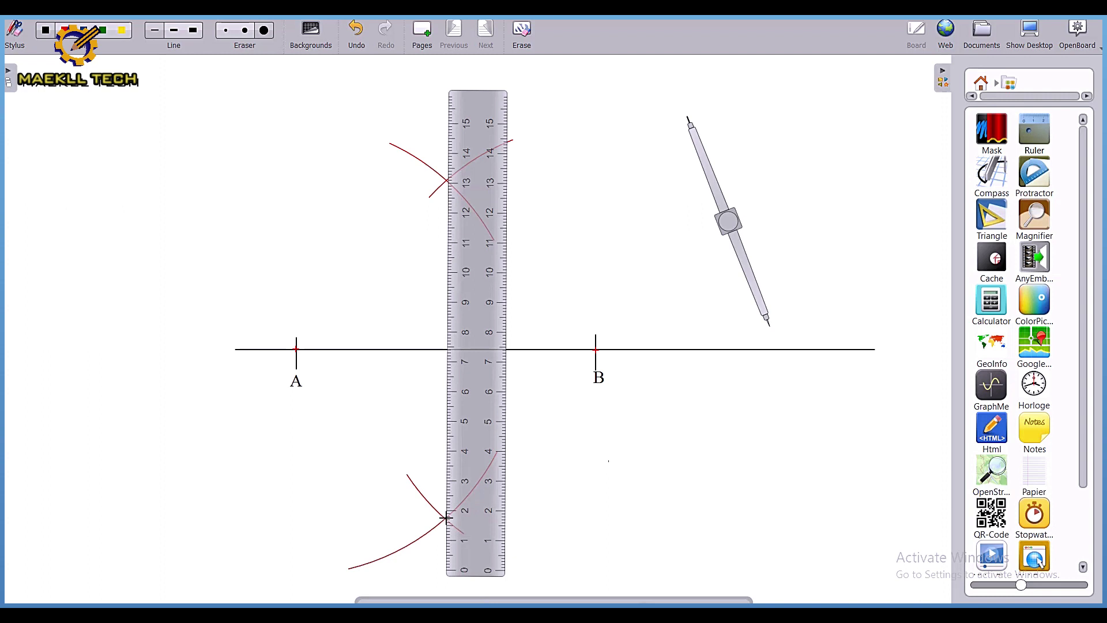
pyautogui.moveTo(445, 516); pyautogui.dragTo(445, 166)
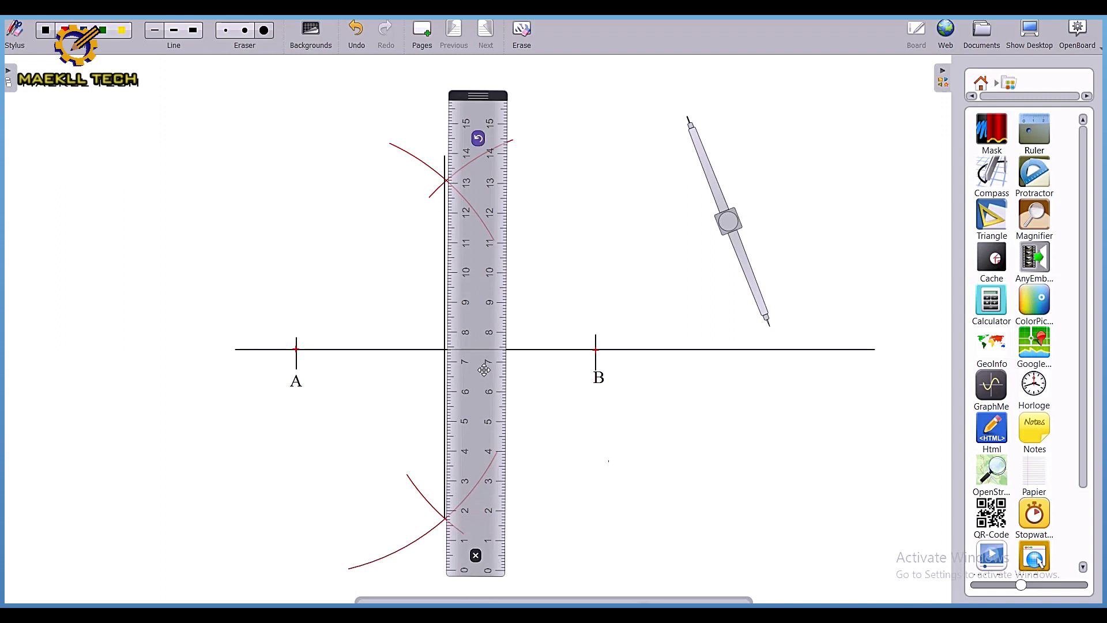
pyautogui.moveTo(485, 370); pyautogui.dragTo(695, 360)
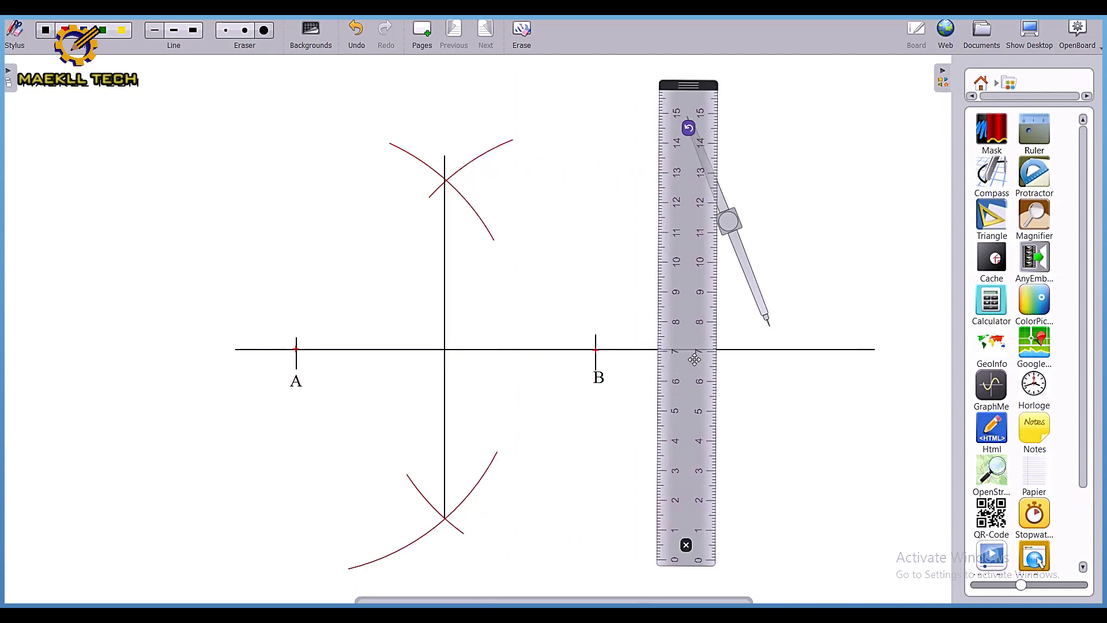